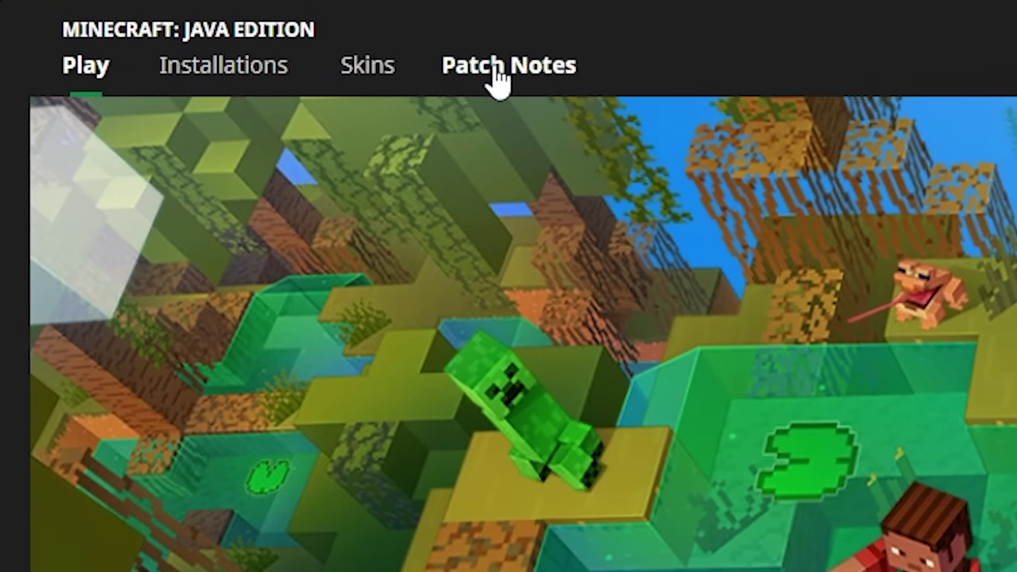
Look through the Java Edition patch notes and the list of installations available to play.
left_click(494, 65)
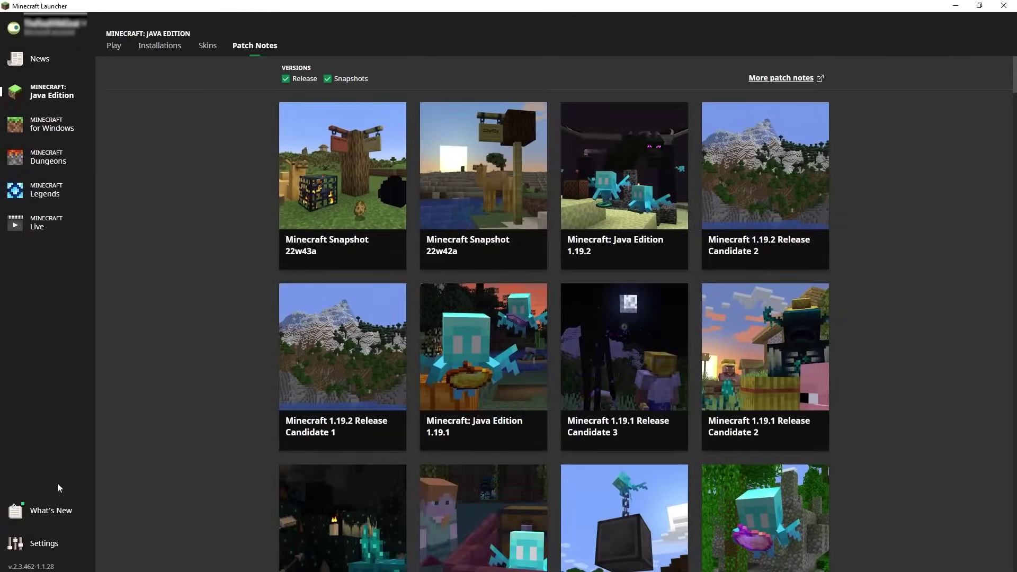
left_click(6, 76)
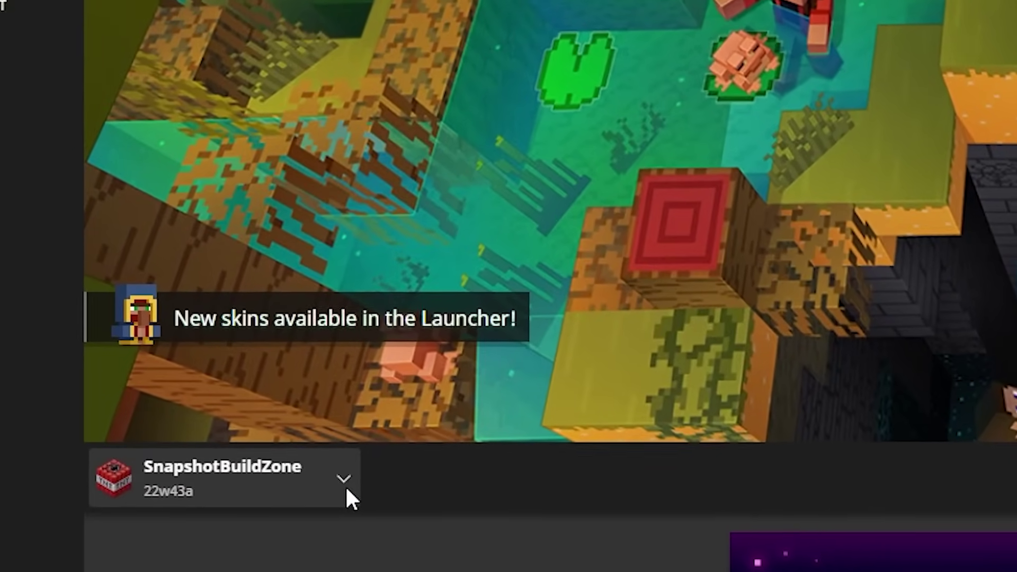
left_click(266, 443)
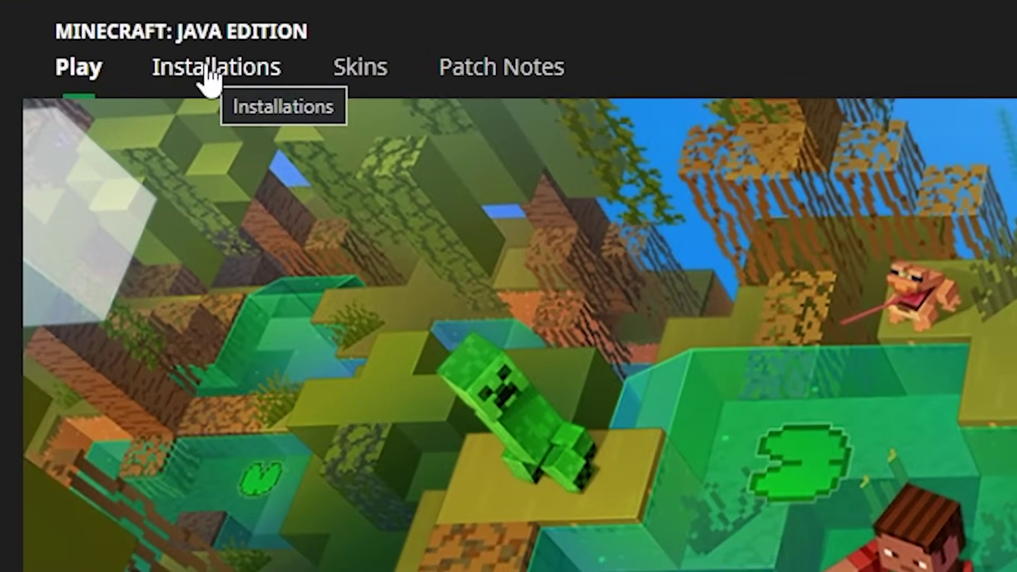
Show snapshot versions alongside releases in the installations list, leaving modded versions hidden.
left_click(206, 69)
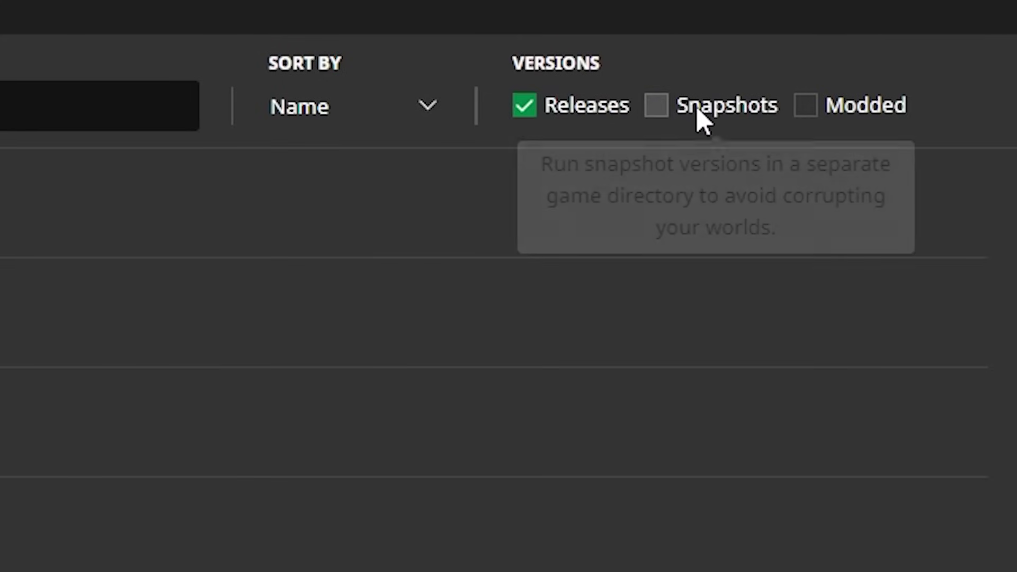
left_click(663, 106)
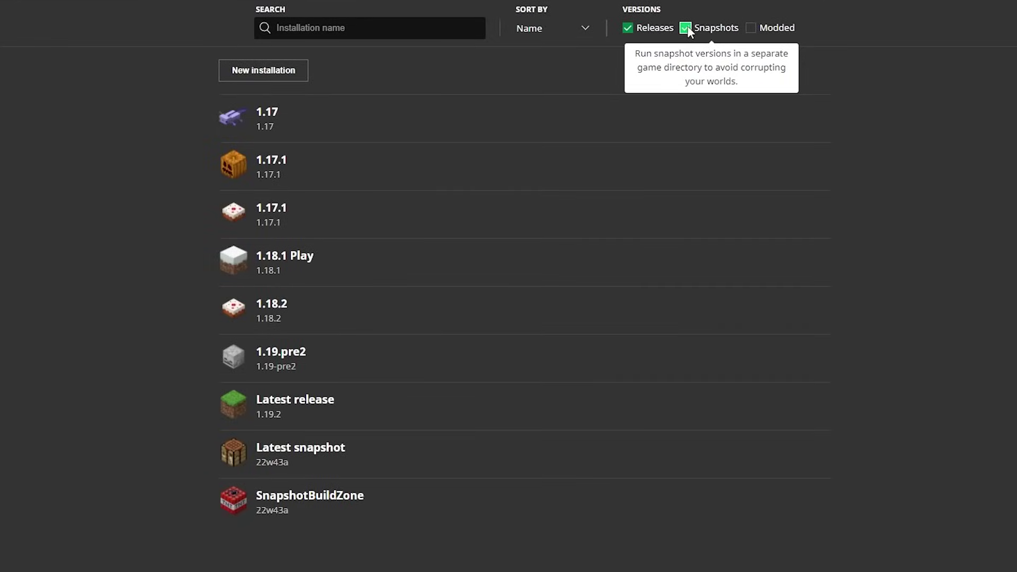
left_click(752, 27)
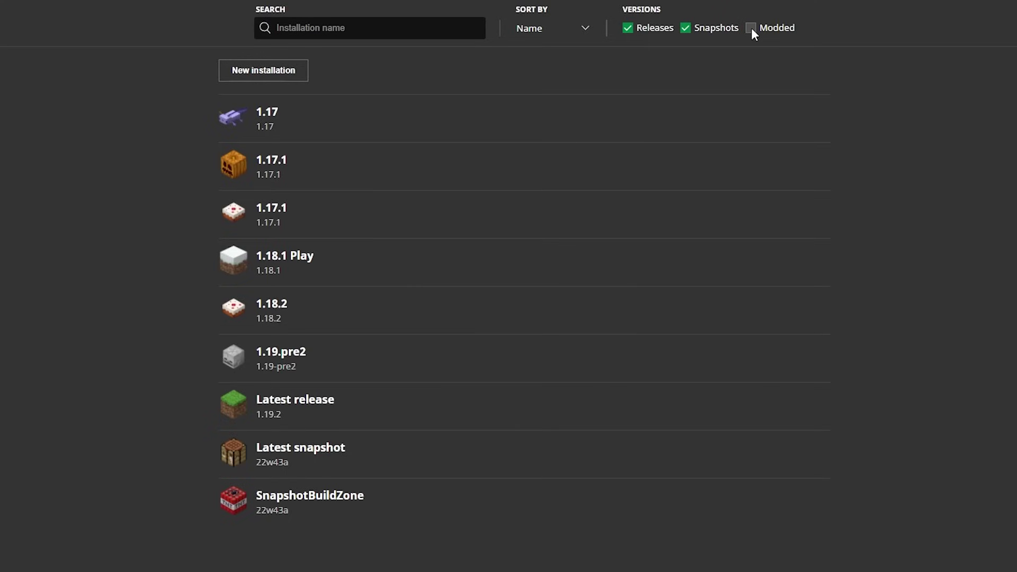
left_click(751, 29)
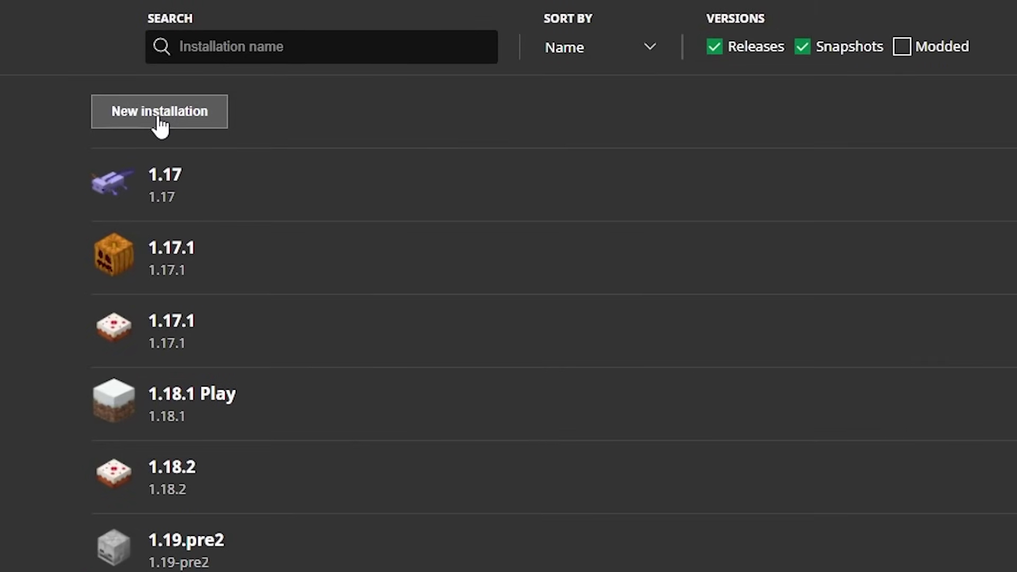
Start a new installation with the lectern icon and name it SnapshotZone.
left_click(158, 119)
left_click(517, 25)
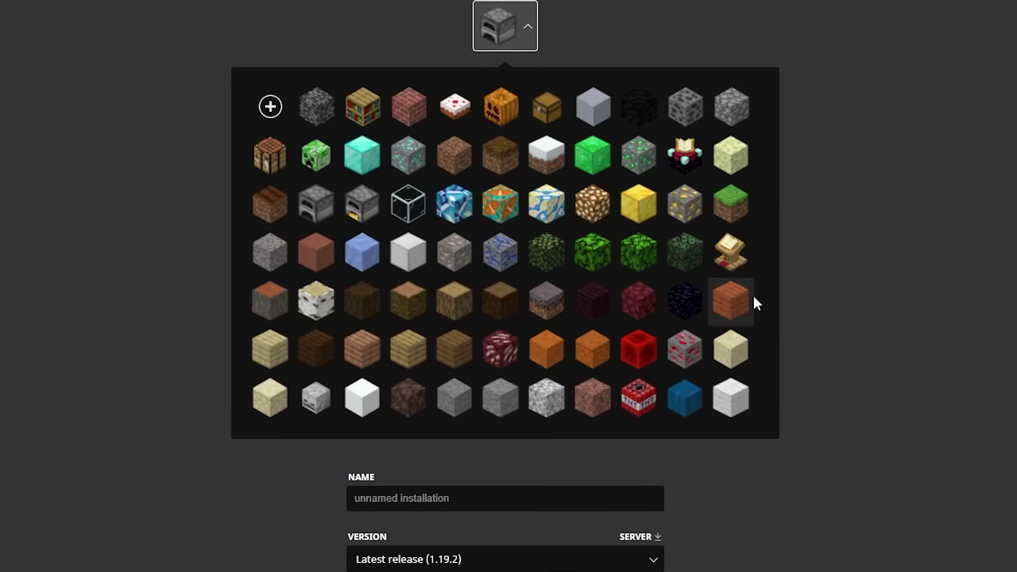
left_click(735, 248)
left_click(487, 95)
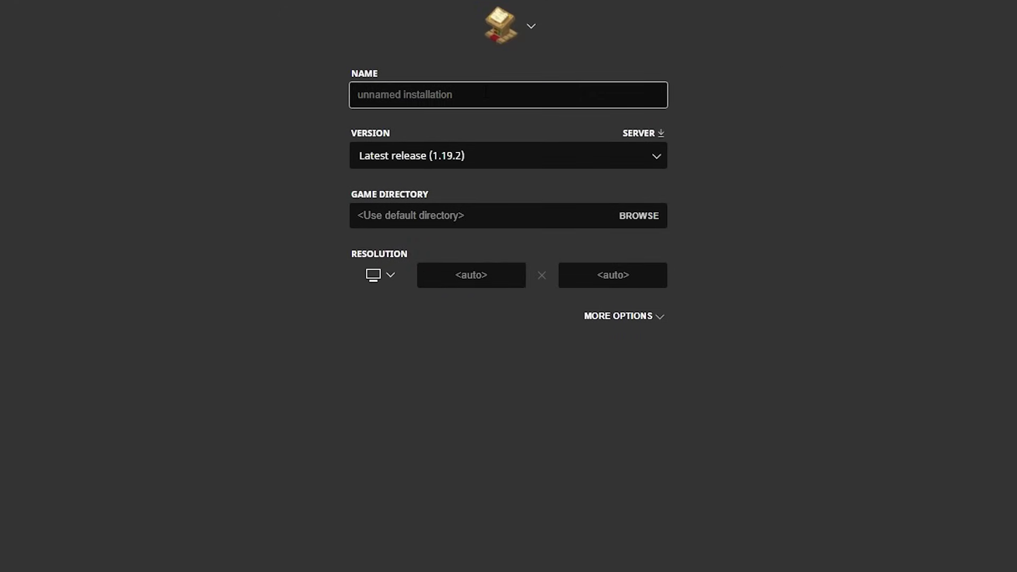
type("Snapshot")
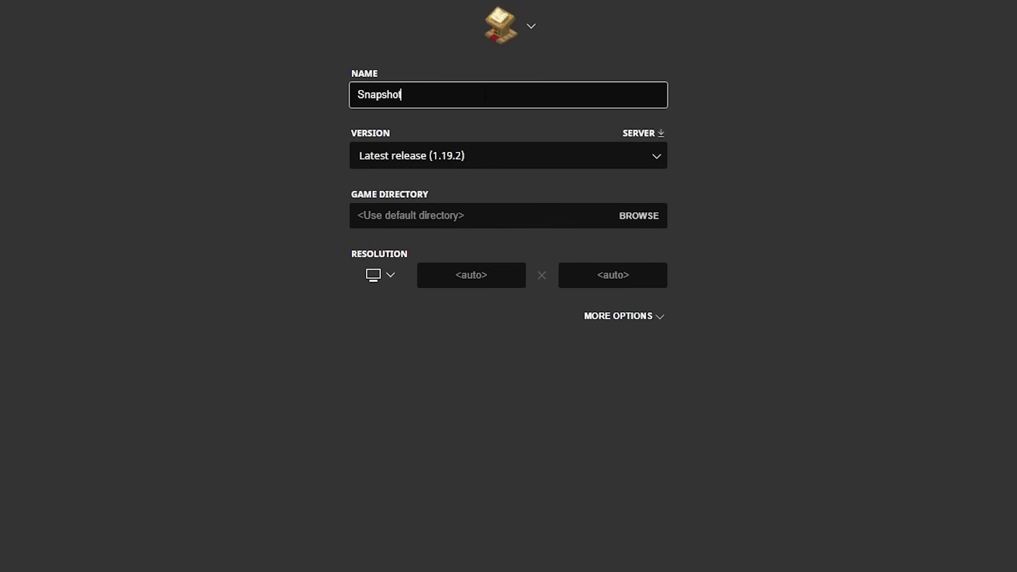
type("Zone")
Set the SnapshotZone installation's version to snapshot 22w43a and create it.
left_click(525, 155)
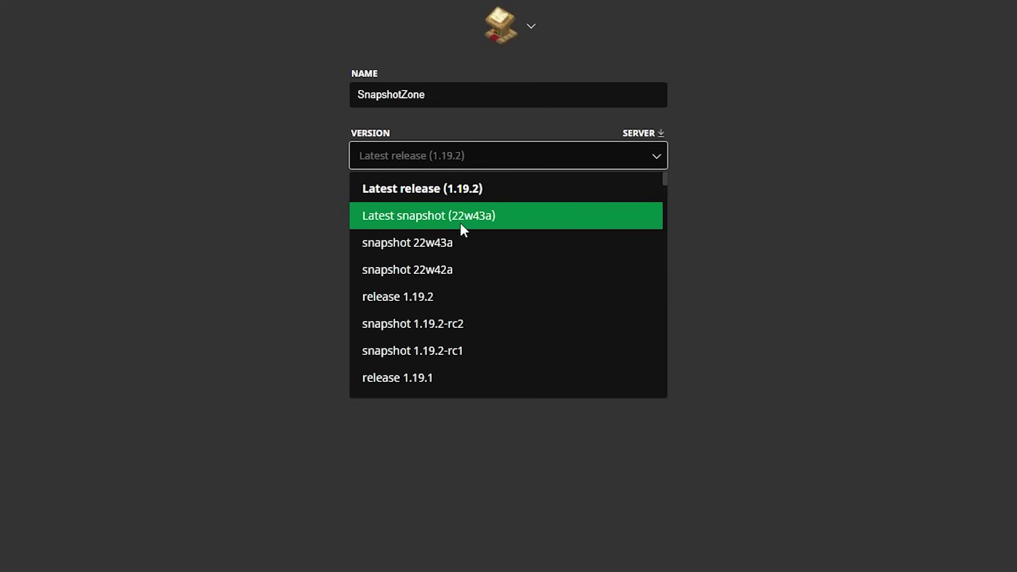
left_click(466, 244)
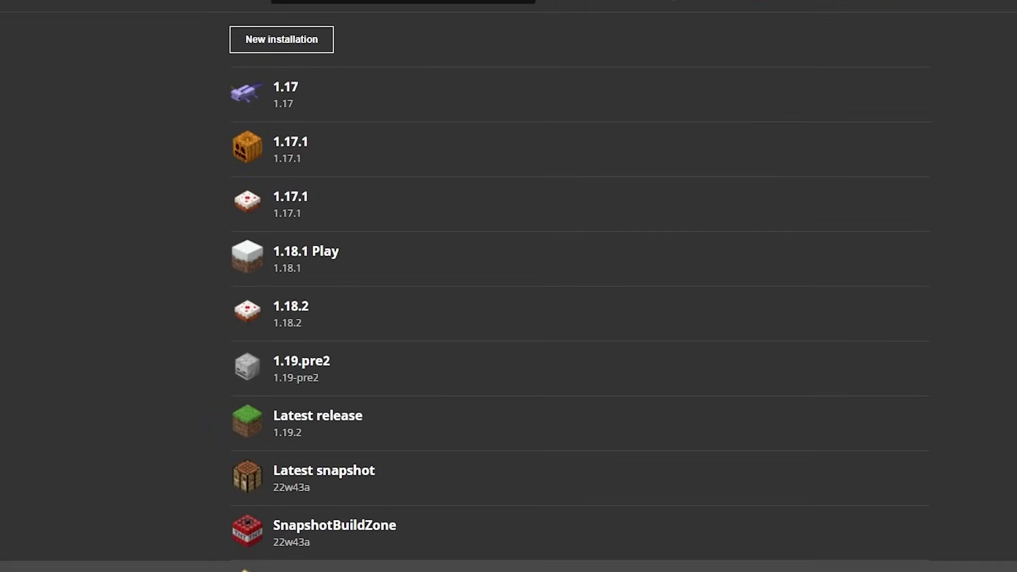
scroll(318, 538, "down", 2)
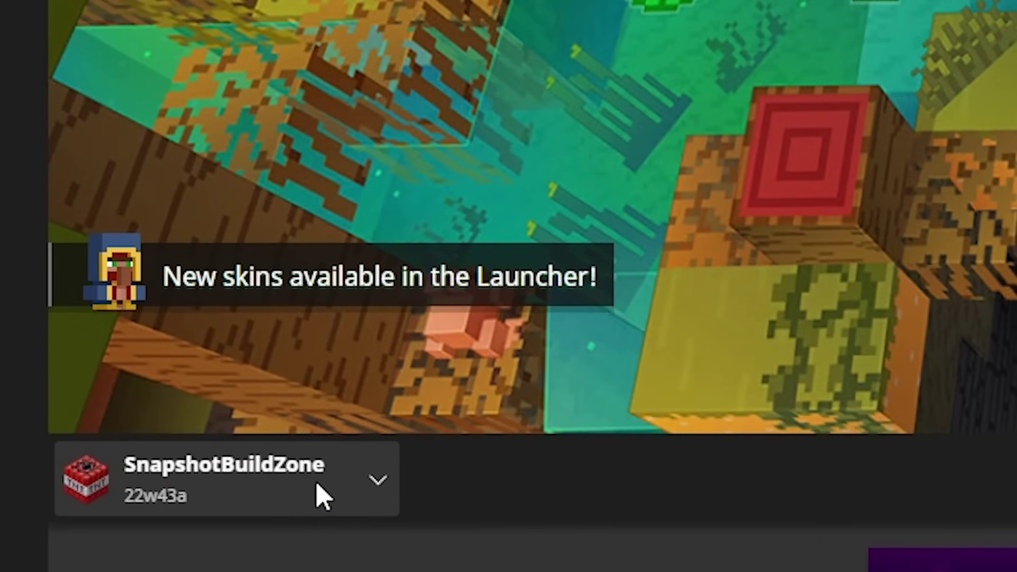
Choose the SnapshotZone installation for play and launch the game with it.
left_click(323, 497)
scroll(212, 339, "down", 5)
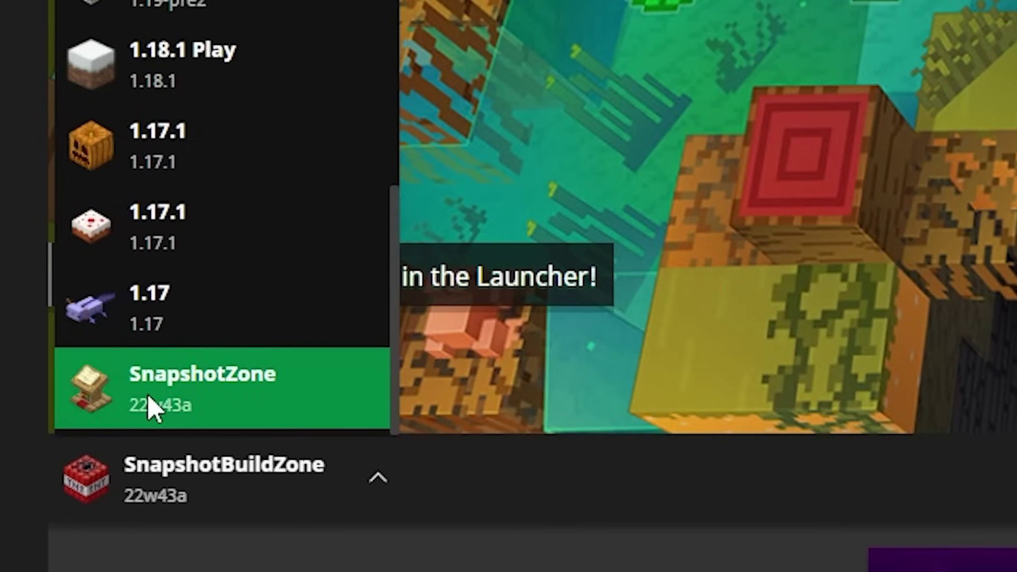
left_click(151, 408)
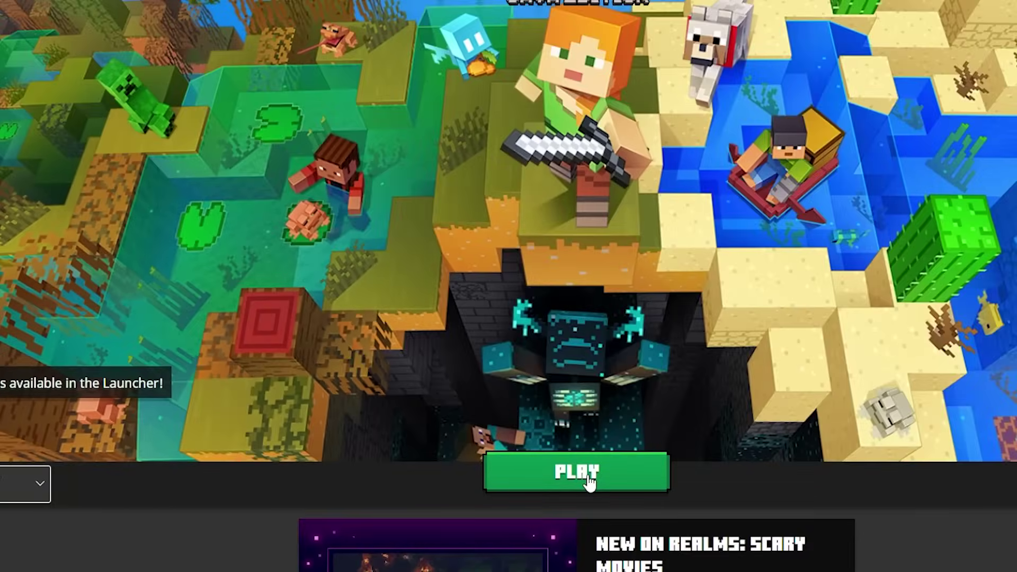
left_click(585, 480)
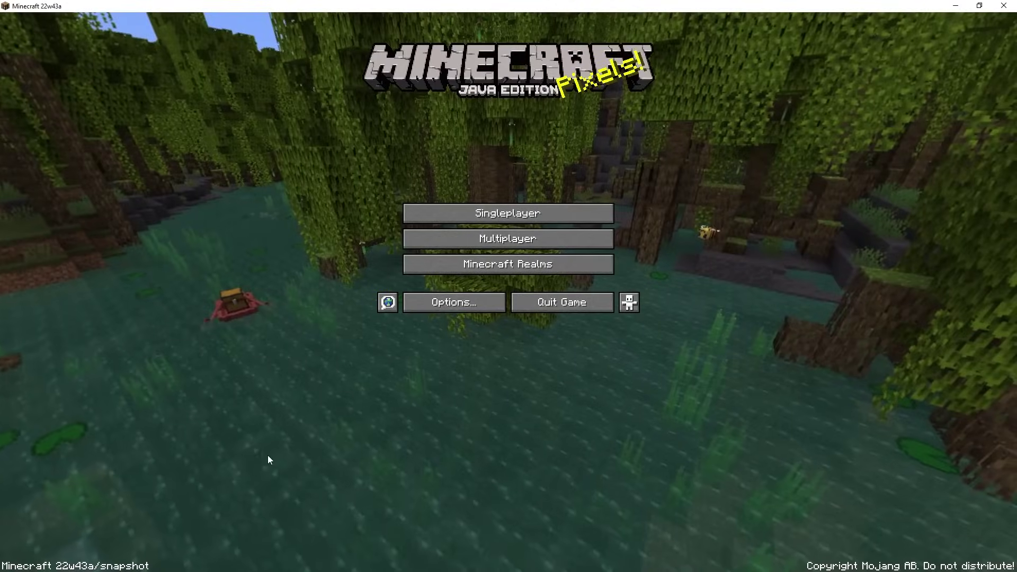
Start a new singleplayer world named SnapshotFun with cheats allowed.
left_click(537, 213)
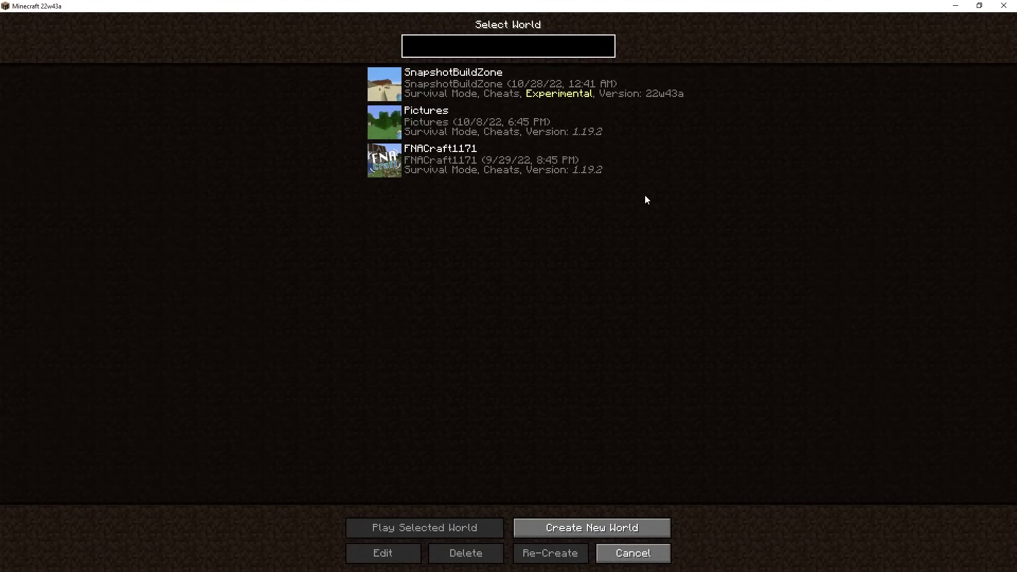
left_click(611, 529)
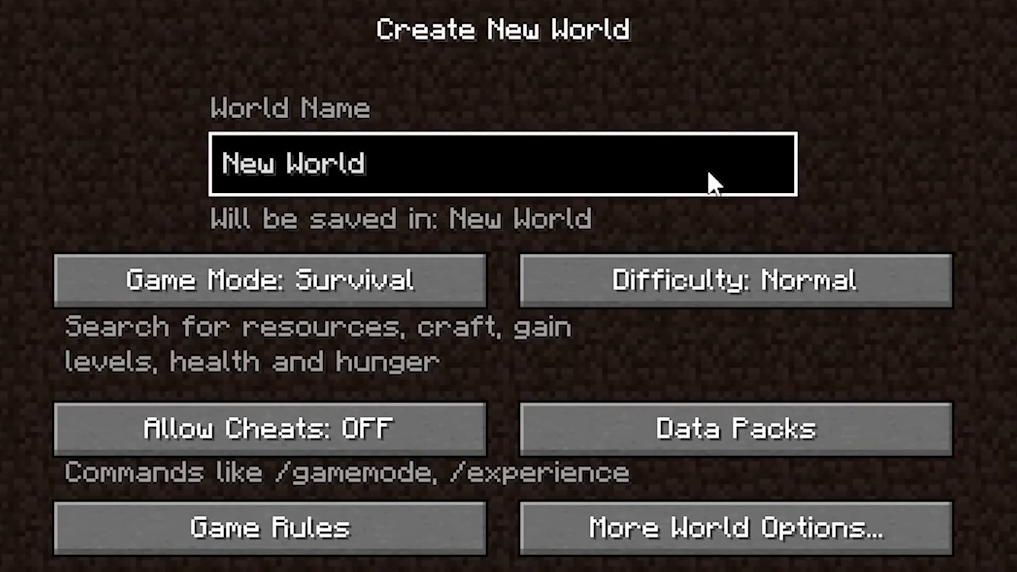
key("BackSpace")
key("BackSpace")
key("BackSpace")
key("BackSpace")
key("BackSpace")
key("BackSpace")
key("BackSpace")
key("BackSpace")
key("BackSpace")
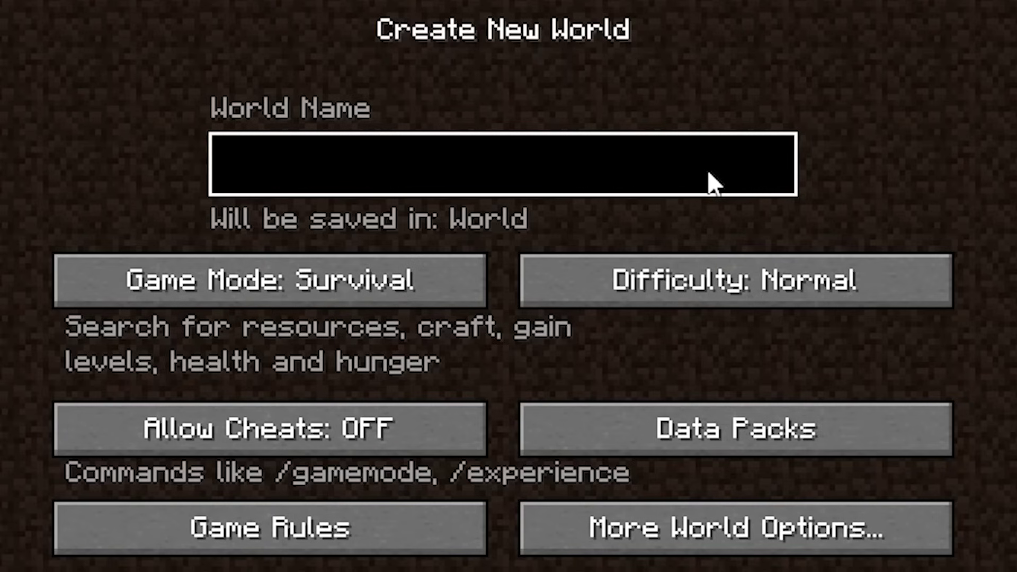
type("Sna")
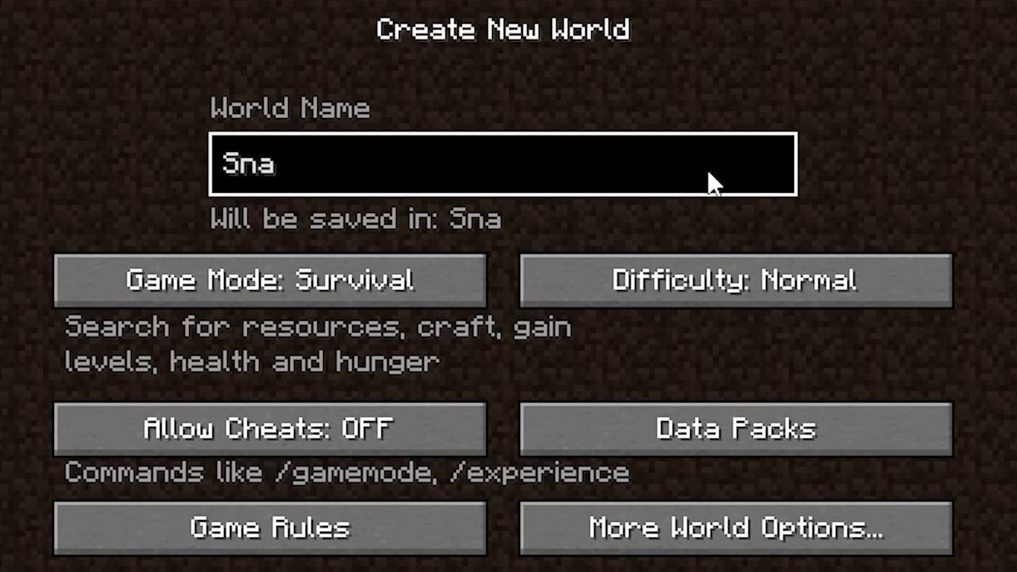
type("pshotFun")
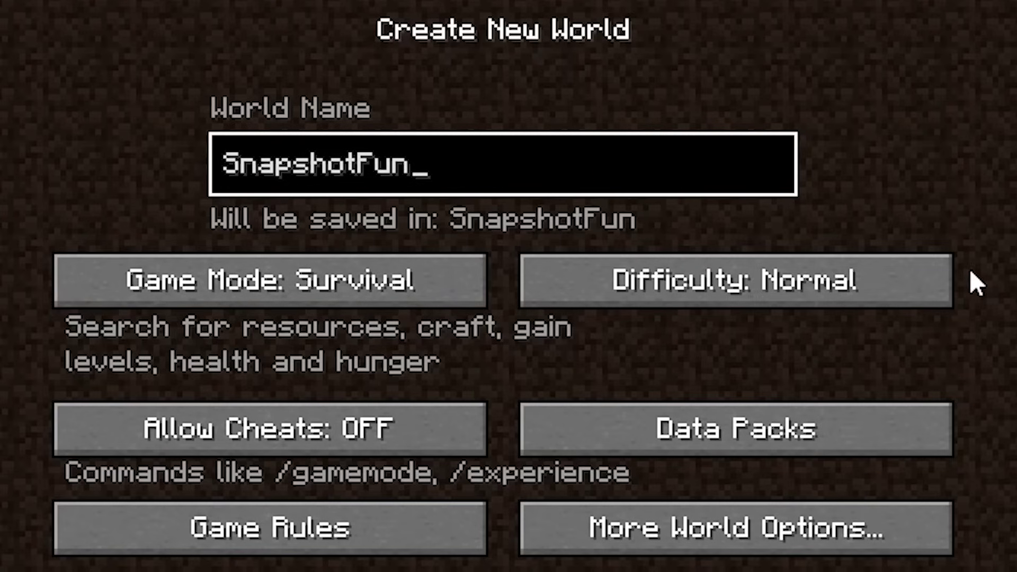
left_click(300, 439)
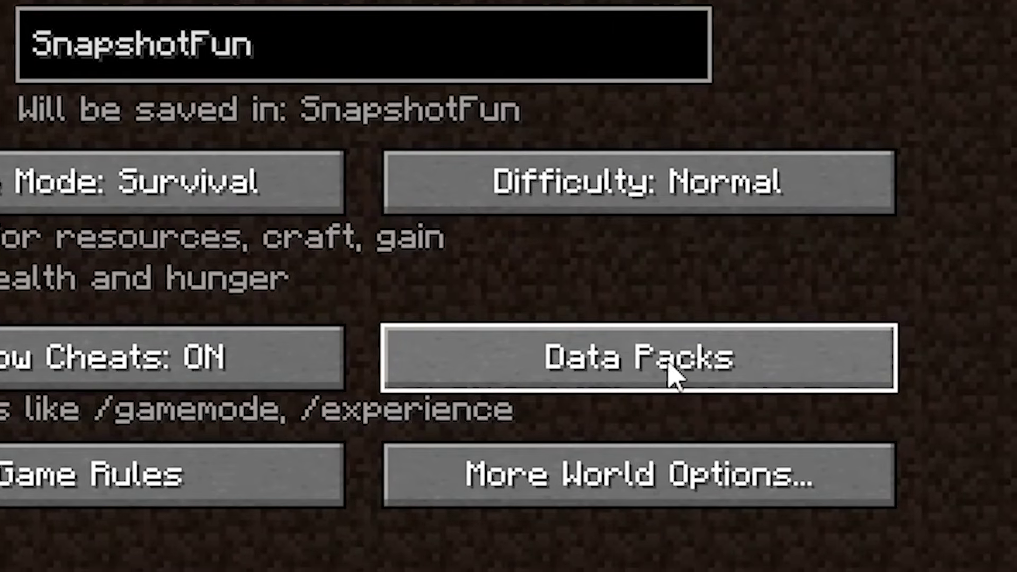
Add the update_1_20 and bundle data packs to the new world and proceed with the experimental features.
left_click(764, 437)
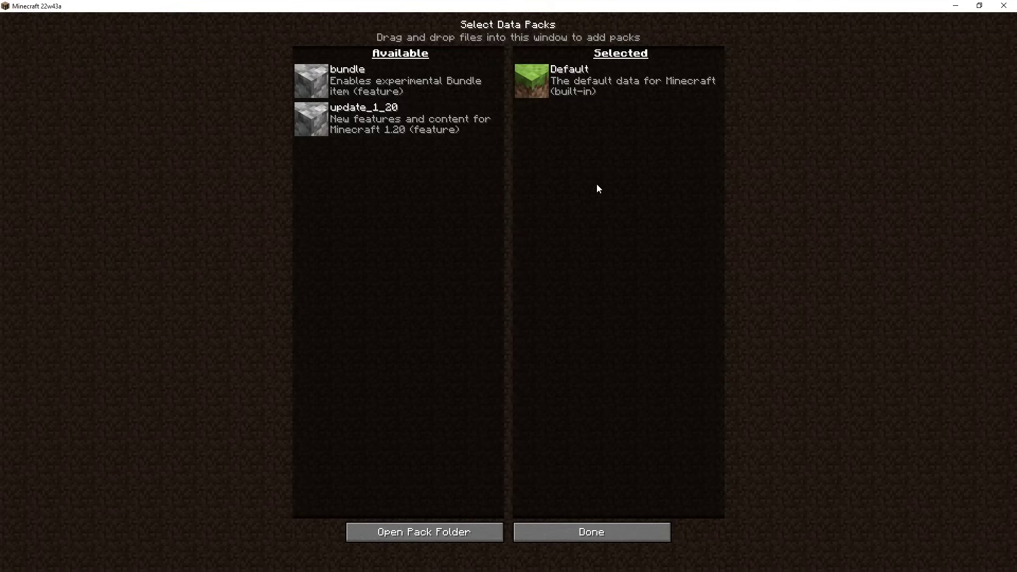
mouse_move(313, 81)
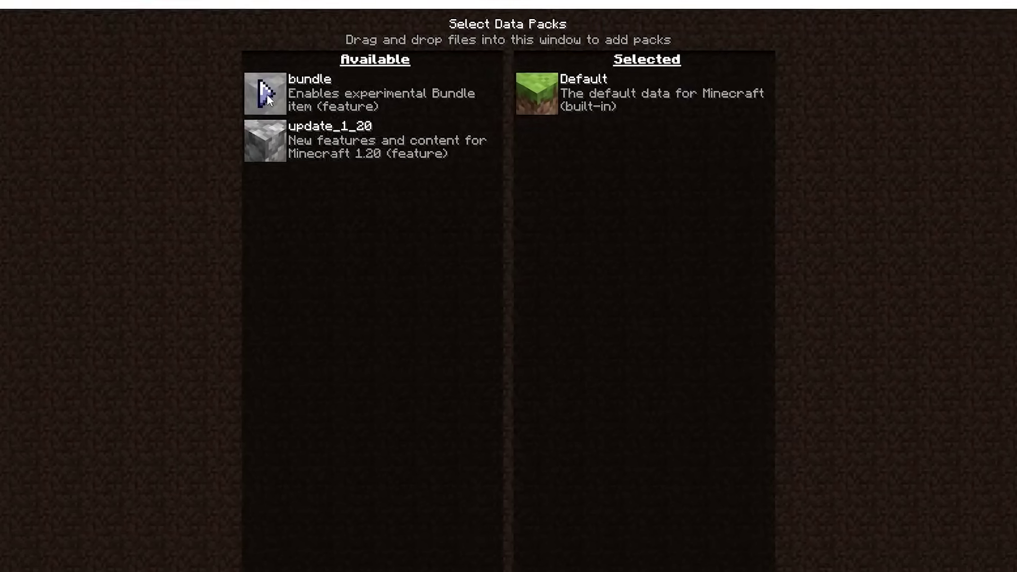
mouse_move(225, 155)
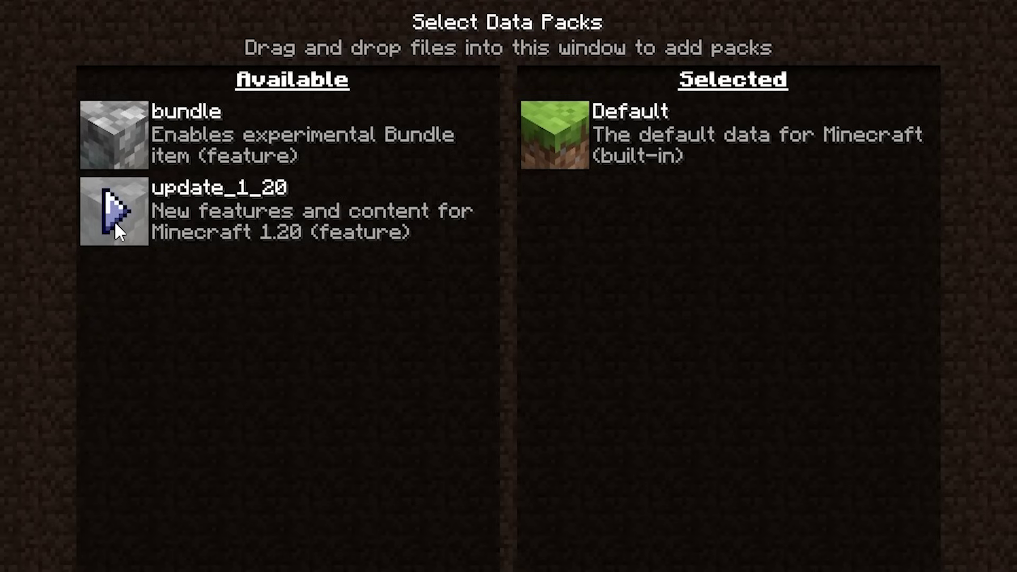
left_click(110, 209)
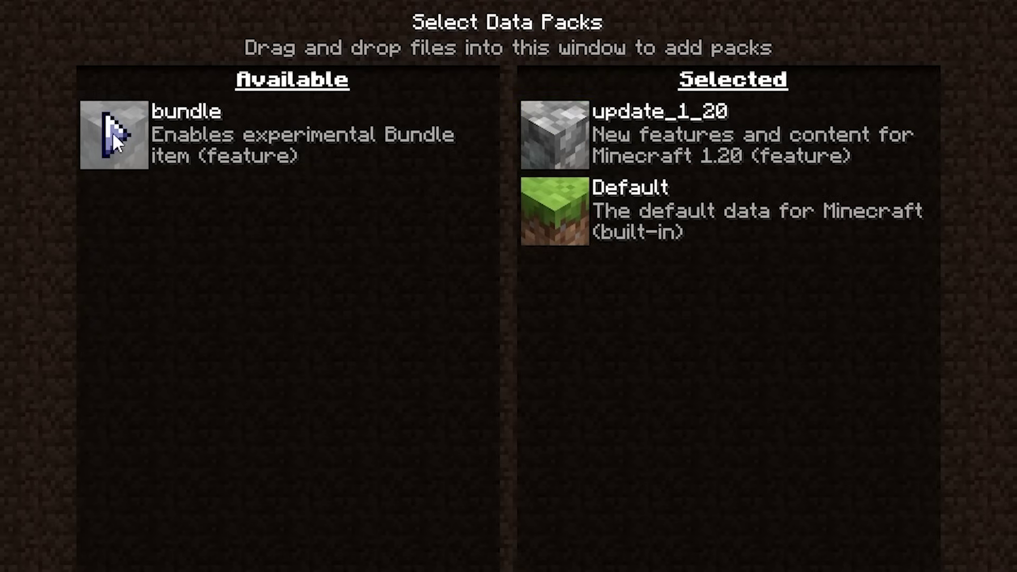
left_click(112, 132)
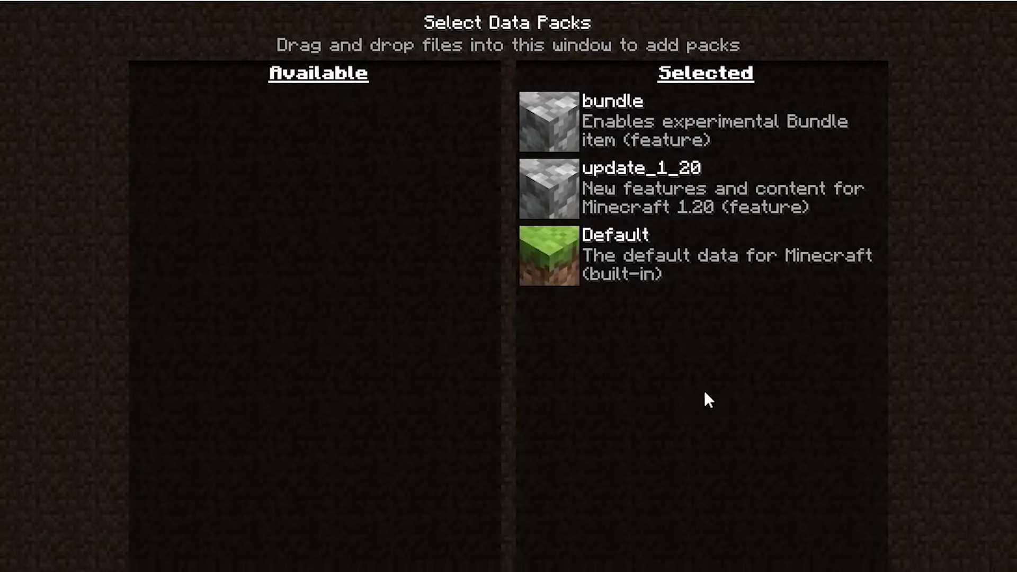
left_click(570, 536)
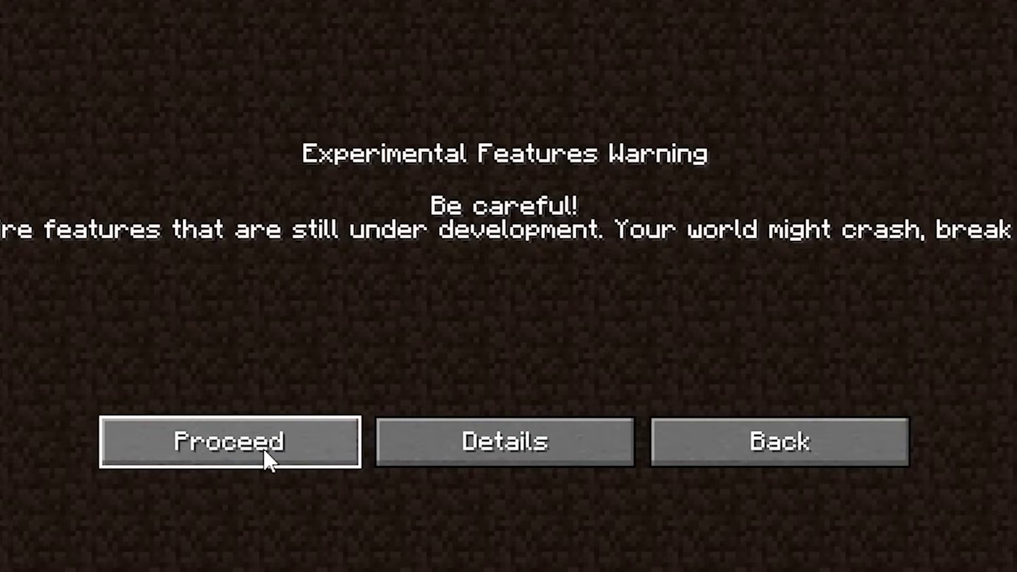
left_click(264, 452)
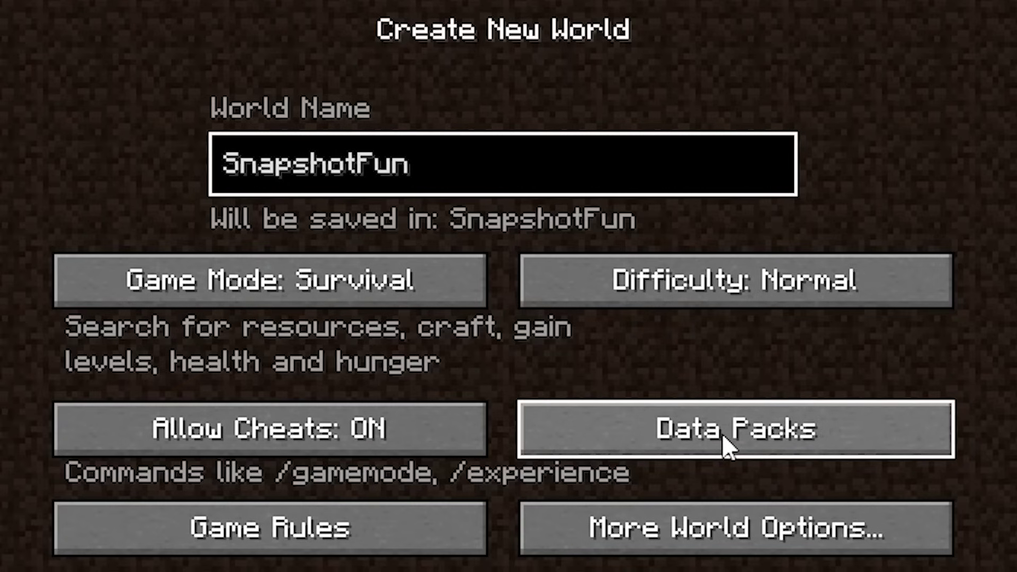
Create the world with the bonus chest turned on and the copied seed pasted for the world generator.
left_click(748, 545)
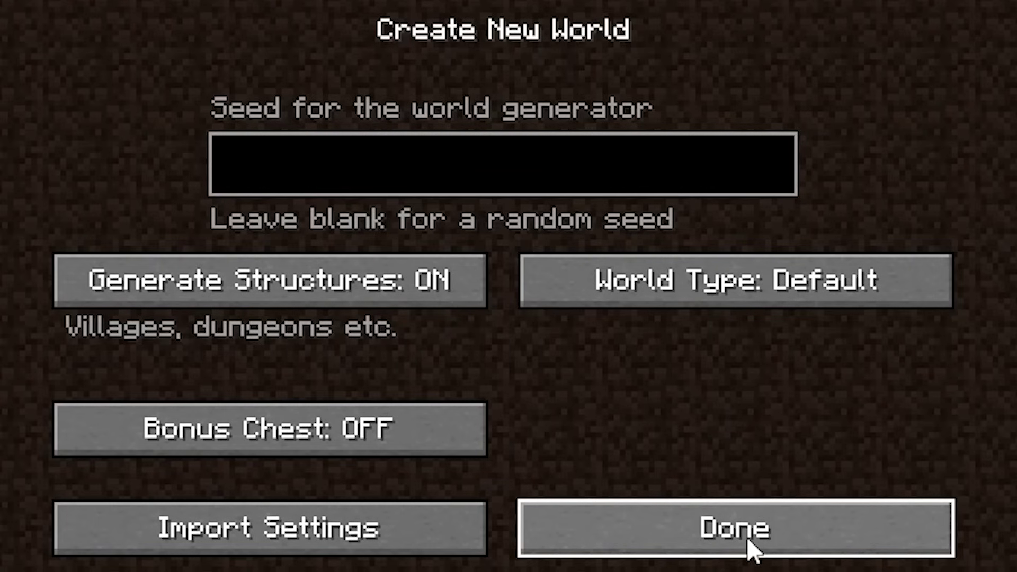
left_click(271, 429)
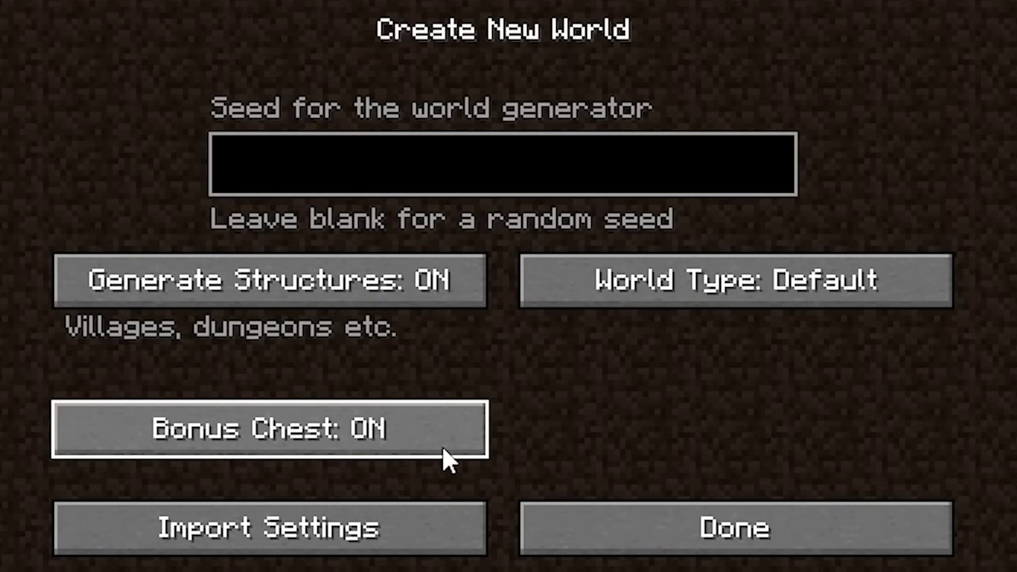
left_click(476, 175)
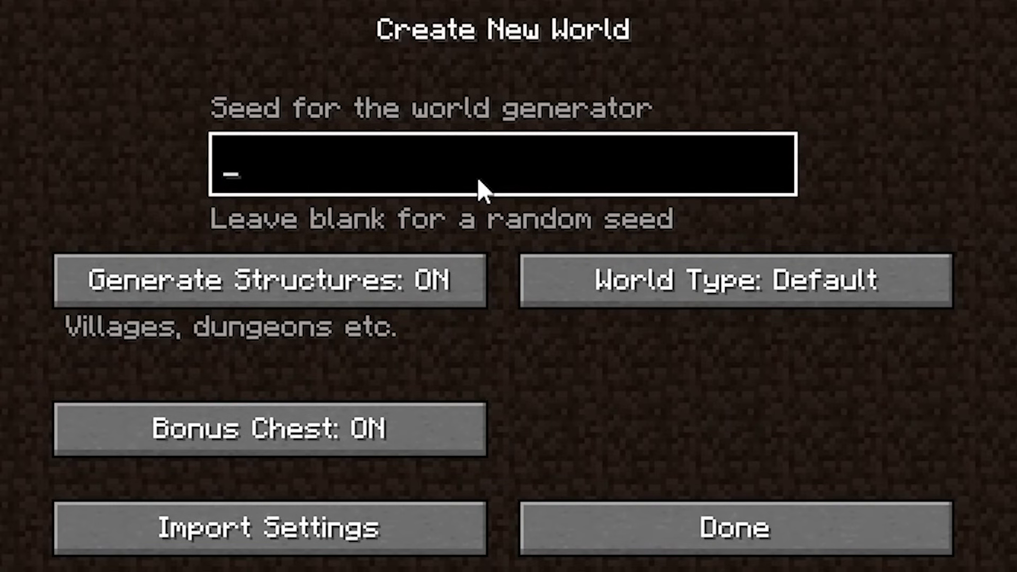
key("ctrl+v")
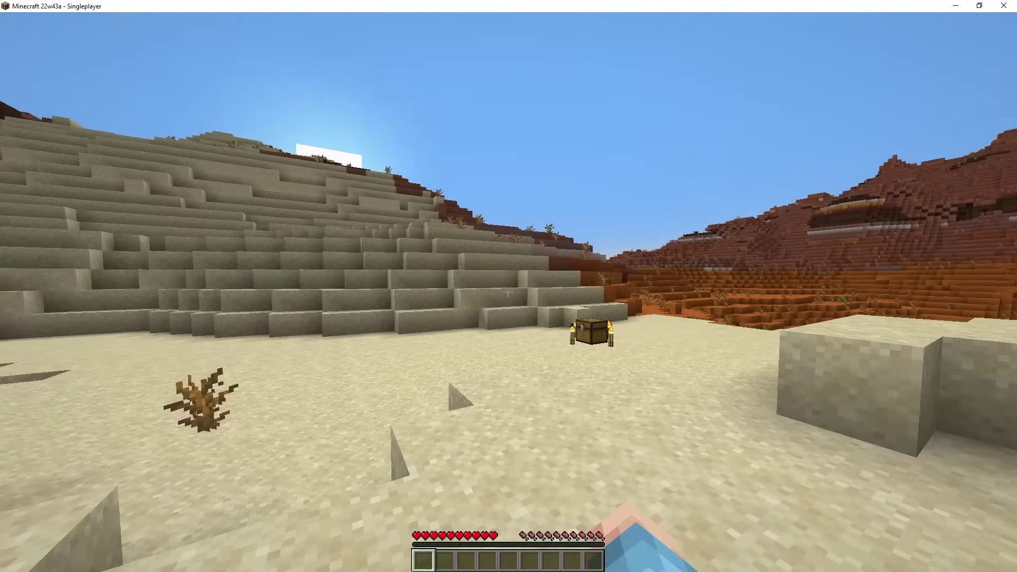
Switch the game mode to creative with the command /gamemode creative.
key("w")
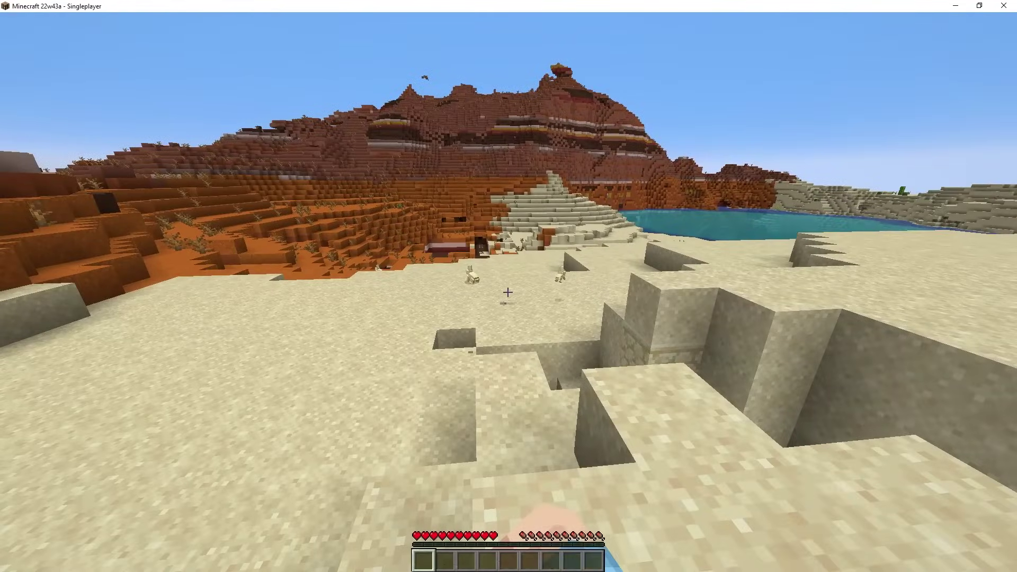
type("/gamemode creative")
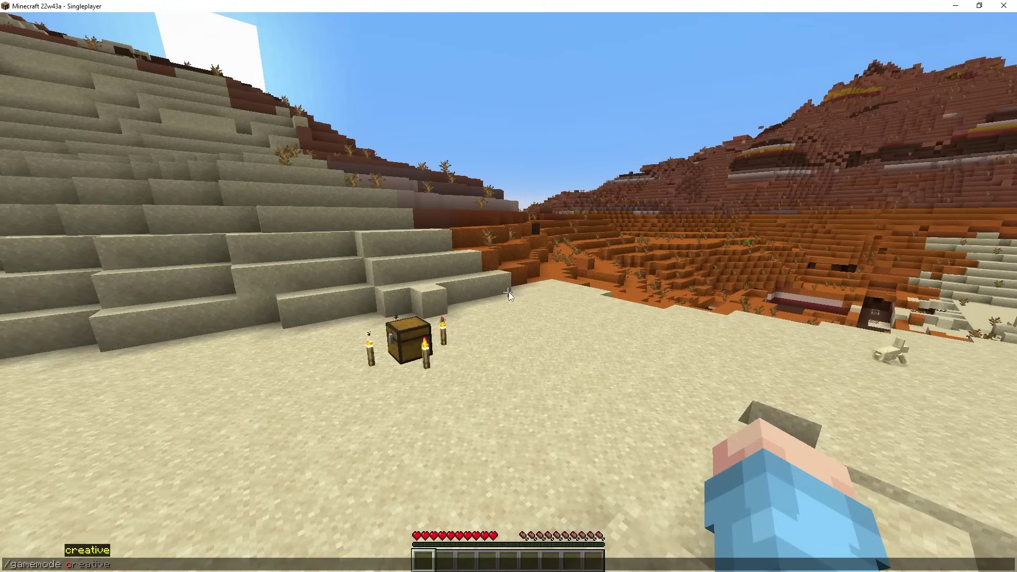
key("Return")
Equip a saddle from the creative inventory and walk around the sitting camel.
key("e")
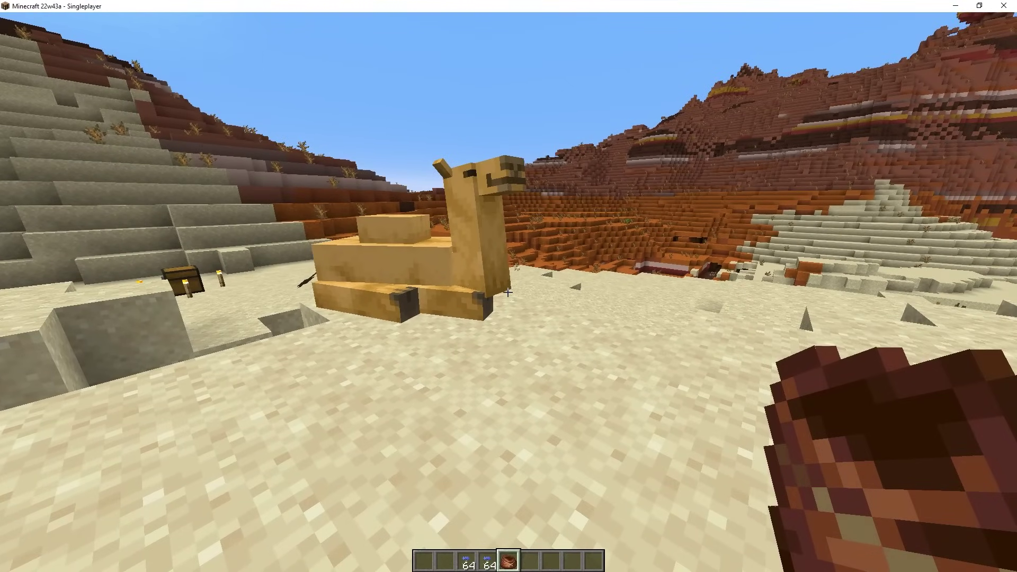
key("w")
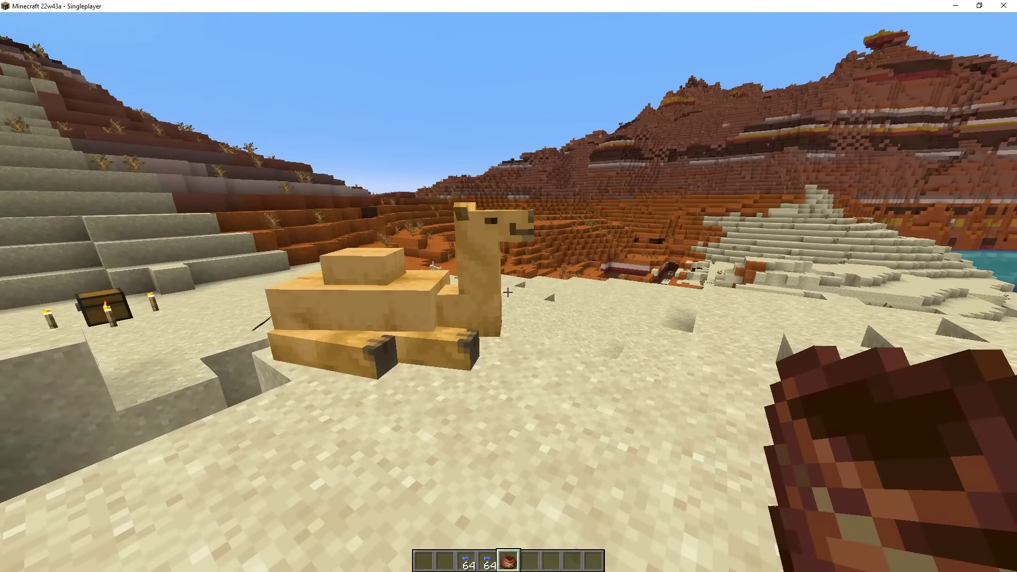
key("w")
key("s")
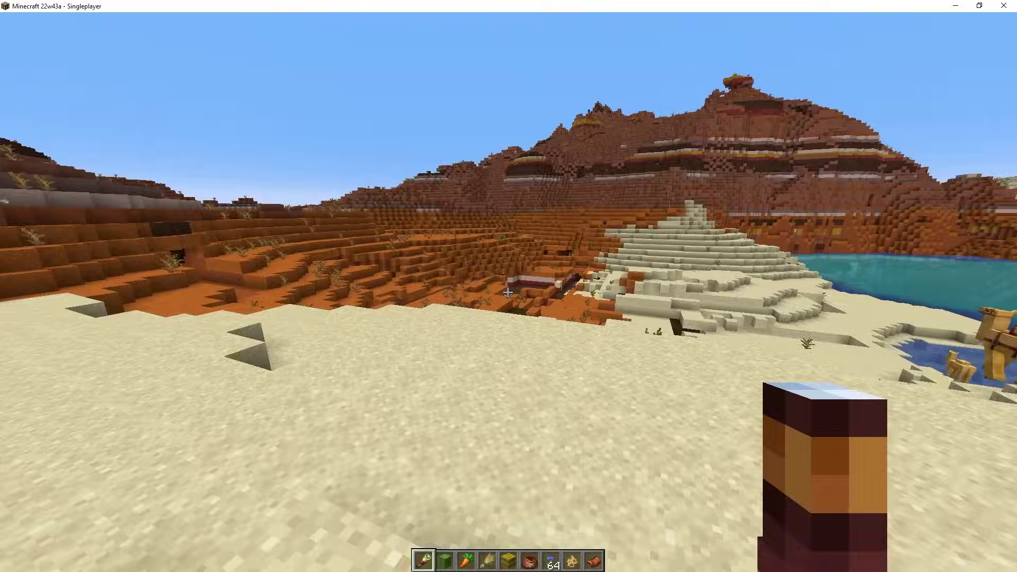
right_click(508, 292)
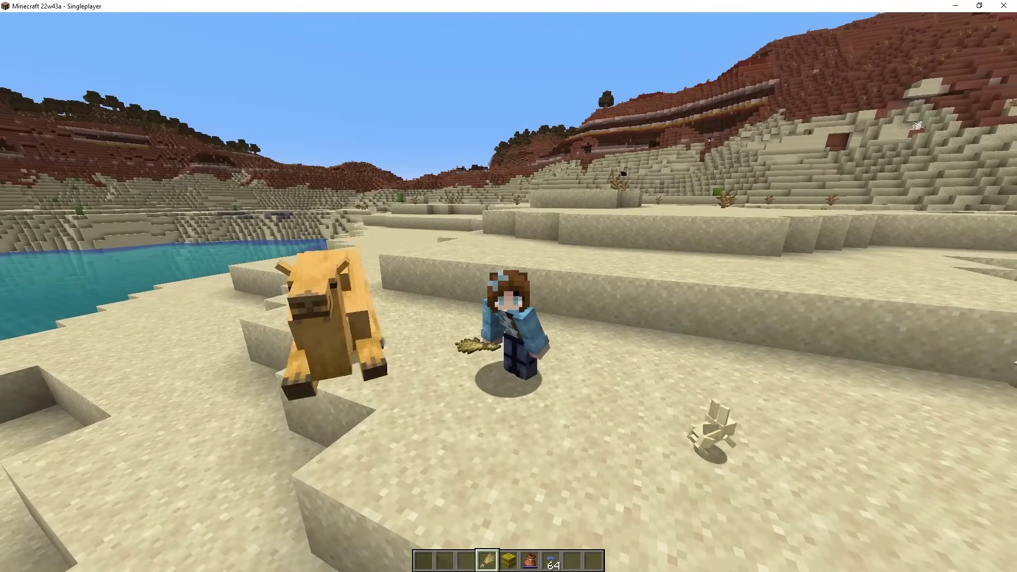
key("space")
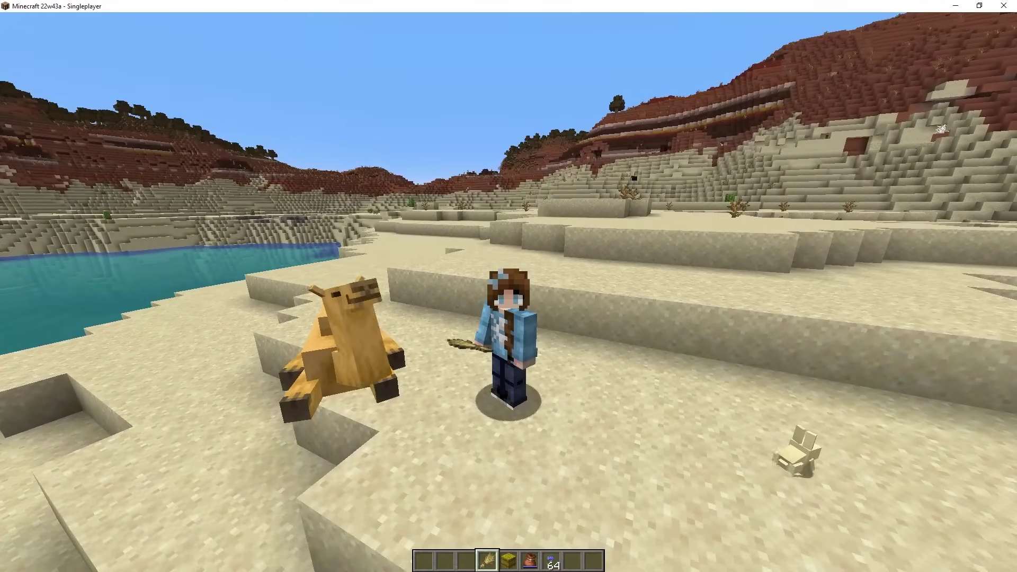